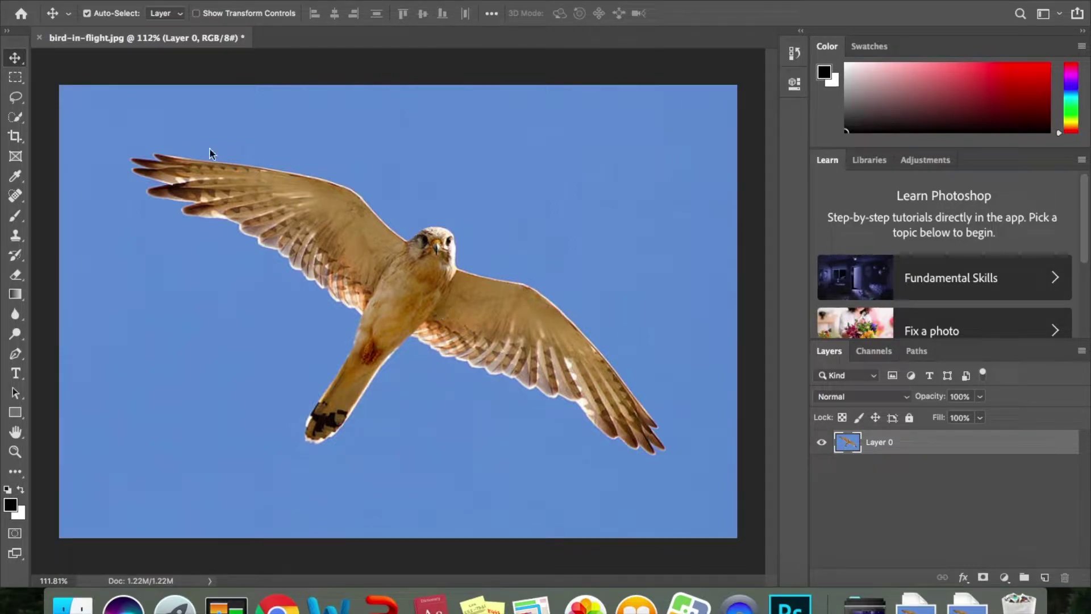
# Step: Select all of the blue sky around the bird with the Quick Selection tool, including the areas above and below the wings
pyautogui.click(17, 118)
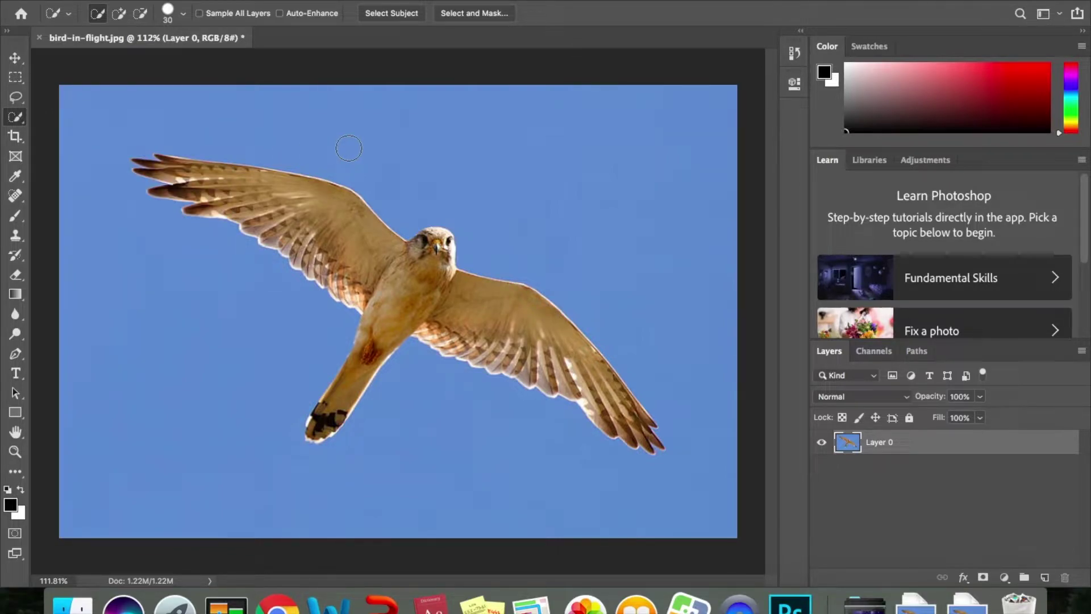
pyautogui.moveTo(349, 148)
pyautogui.mouseDown()
pyautogui.moveTo(435, 132)
pyautogui.moveTo(439, 144)
pyautogui.moveTo(486, 143)
pyautogui.moveTo(490, 161)
pyautogui.moveTo(549, 176)
pyautogui.mouseUp()
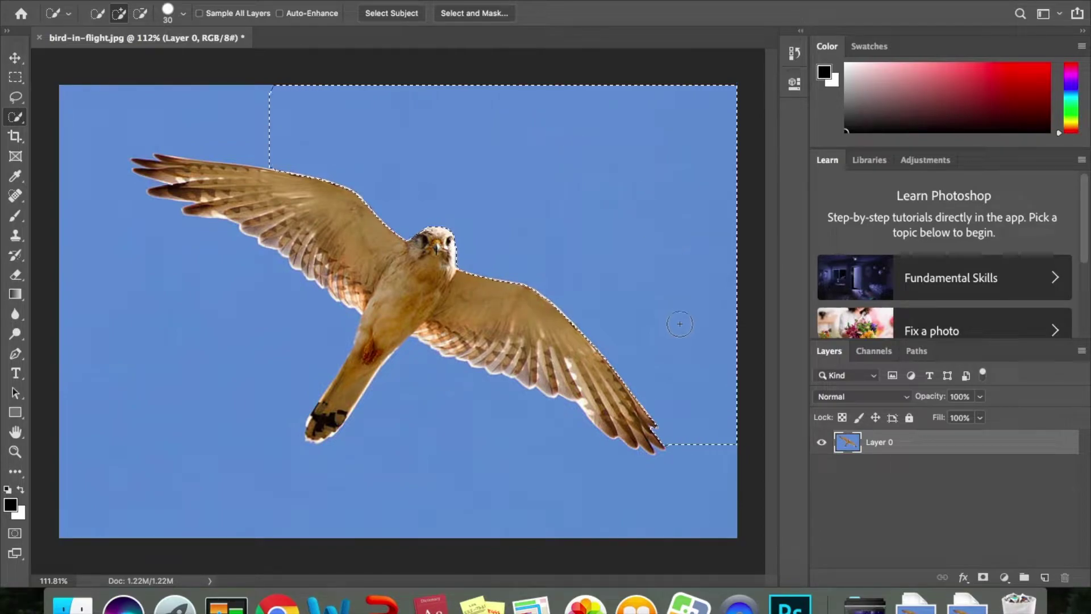
pyautogui.moveTo(710, 475)
pyautogui.mouseDown()
pyautogui.moveTo(679, 504)
pyautogui.moveTo(631, 510)
pyautogui.moveTo(444, 504)
pyautogui.mouseUp()
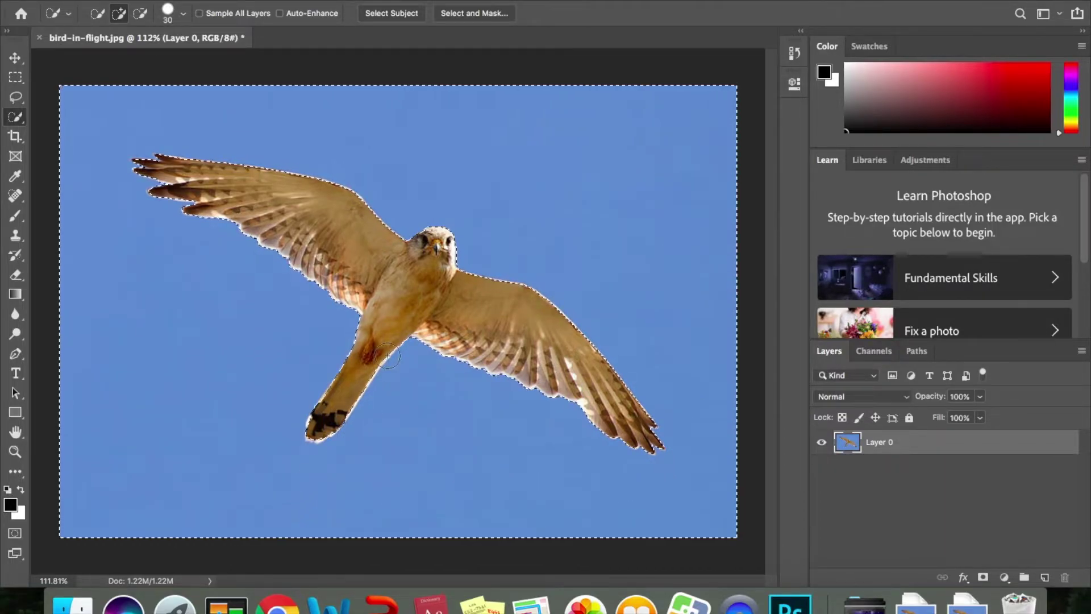
pyautogui.click(403, 293)
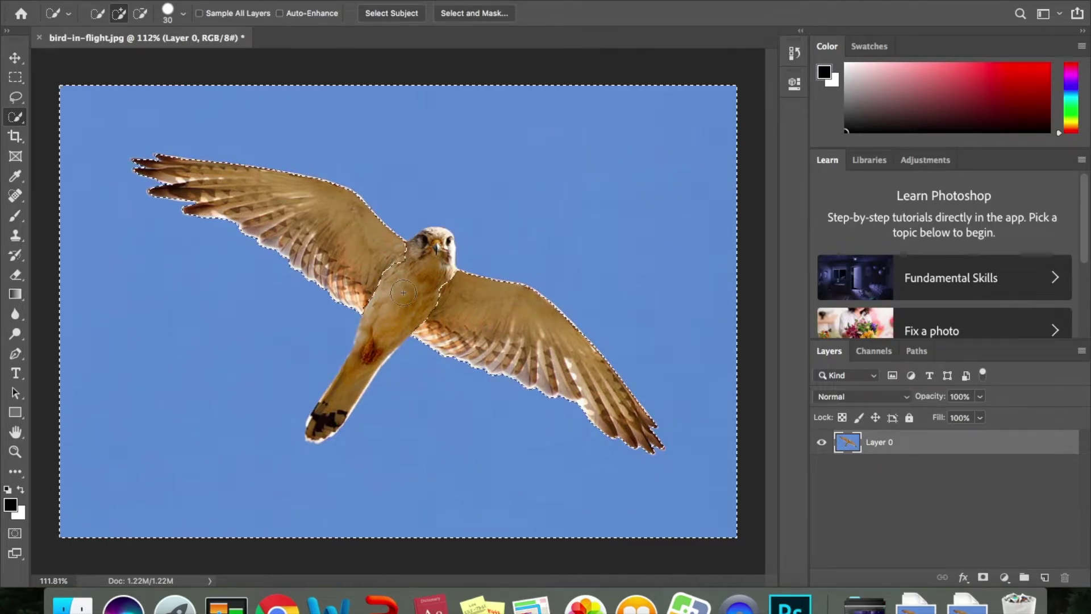
# Step: Try to isolate the bird by copying the sky selection to a new layer and hiding Layer 0
pyautogui.rightClick(403, 295)
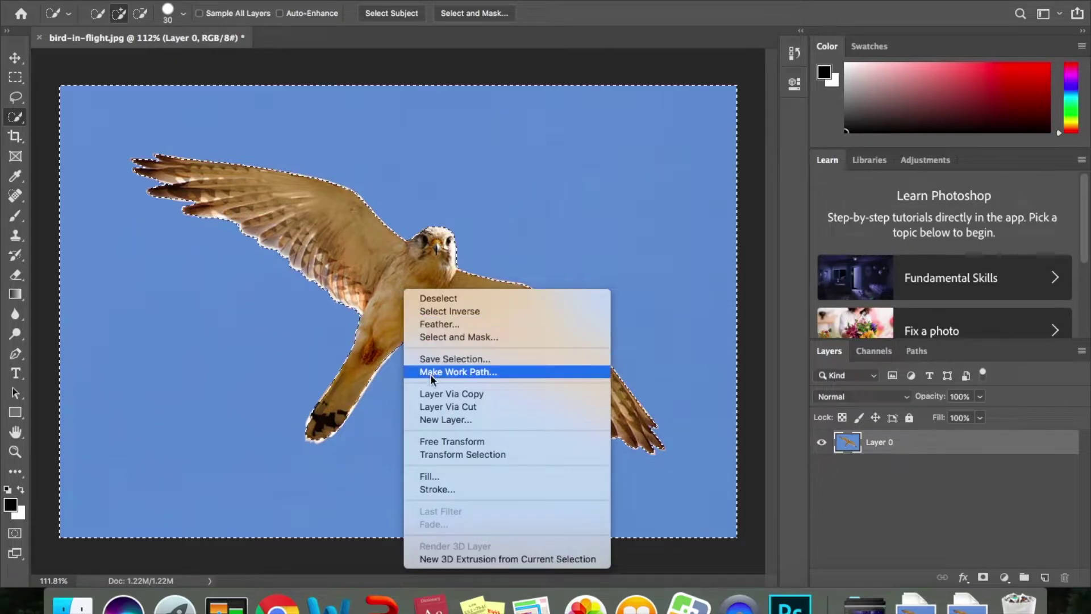
pyautogui.click(491, 395)
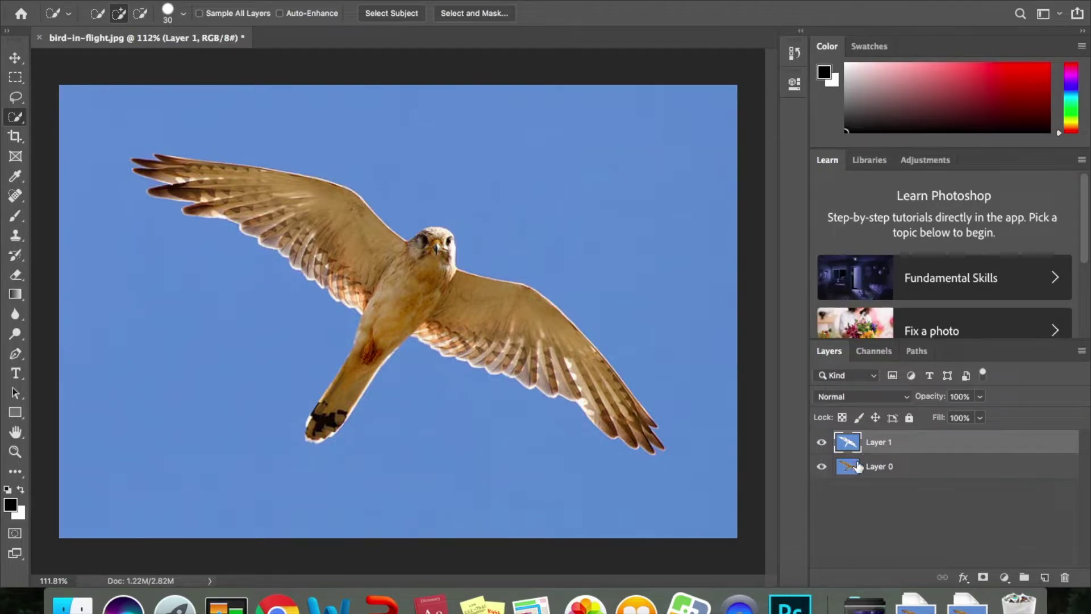
pyautogui.click(821, 469)
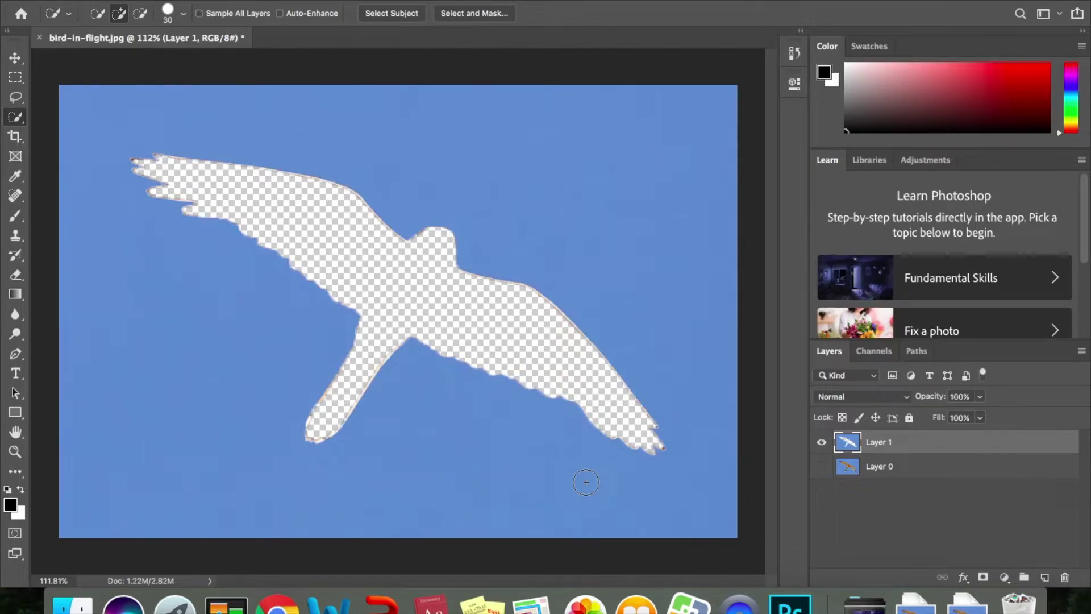
# Step: Undo the sky layer copy and invert the selection to select the bird instead of the sky
pyautogui.press('super+z')
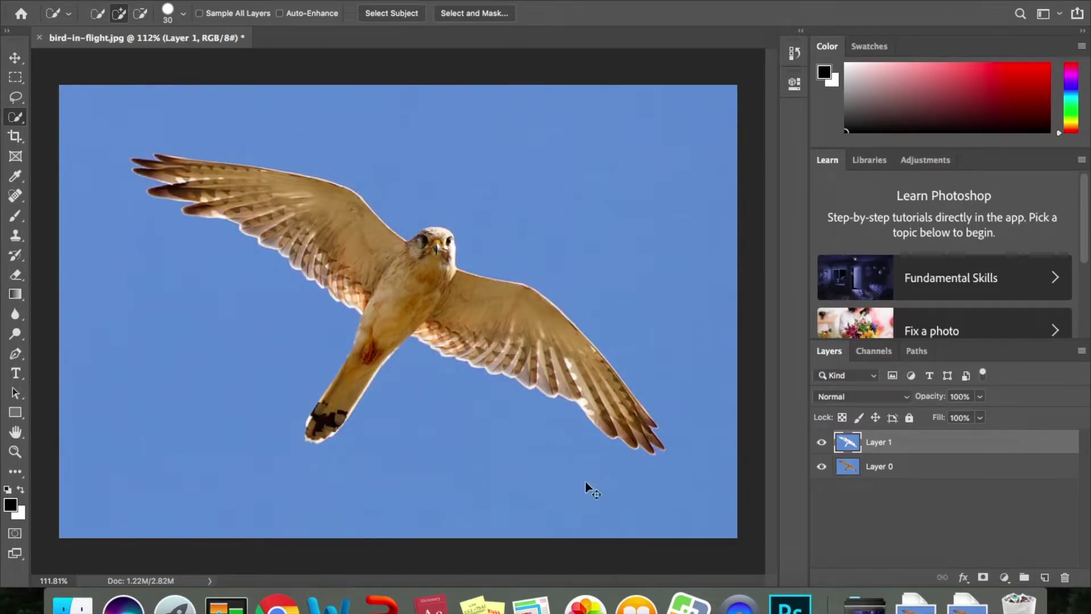
pyautogui.press('super+z')
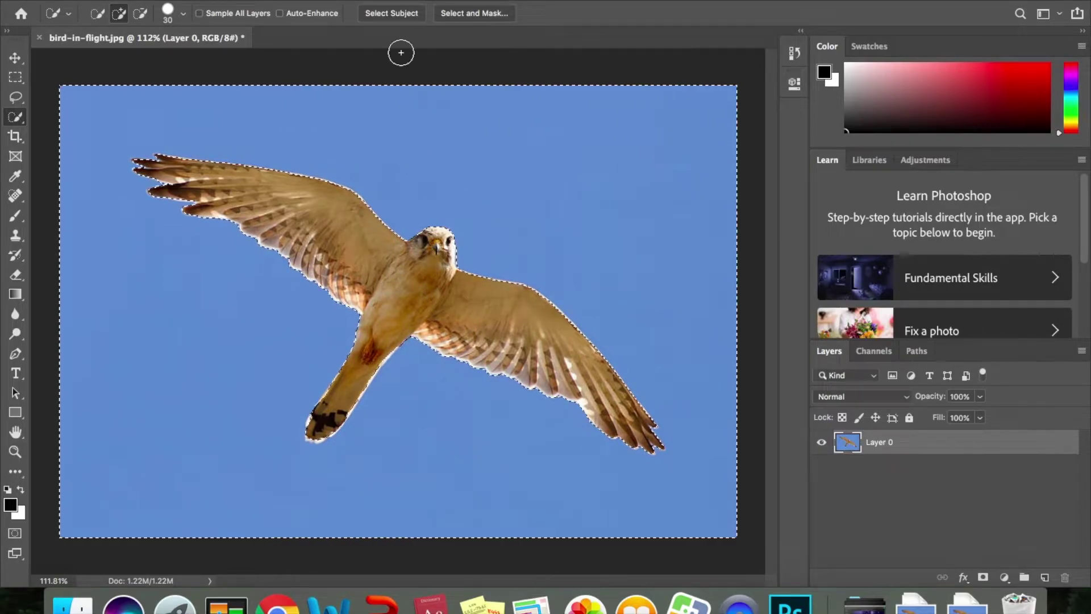
pyautogui.click(327, 0)
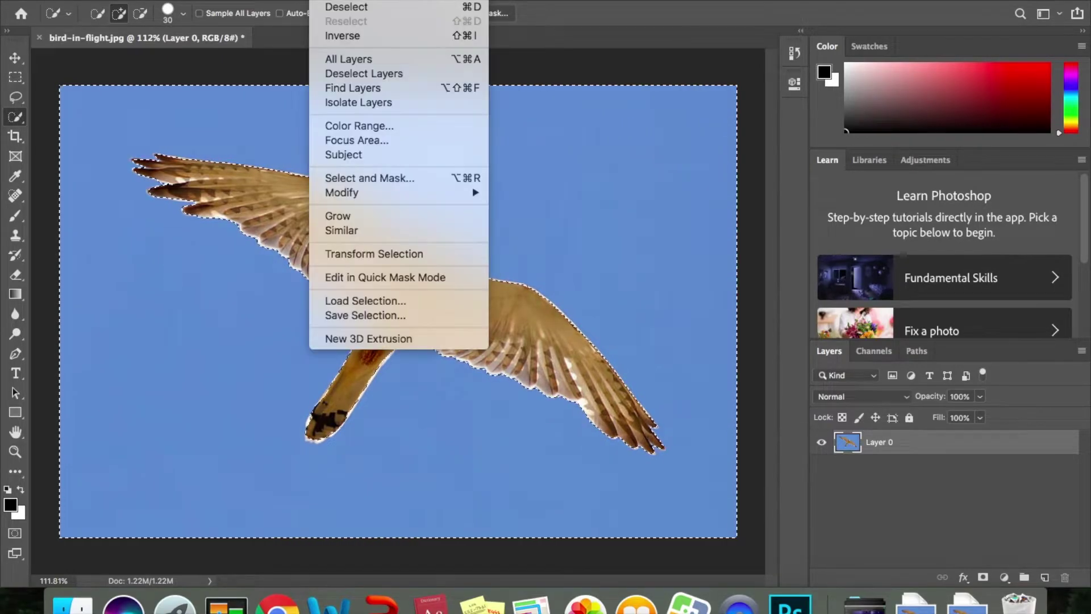
pyautogui.click(367, 36)
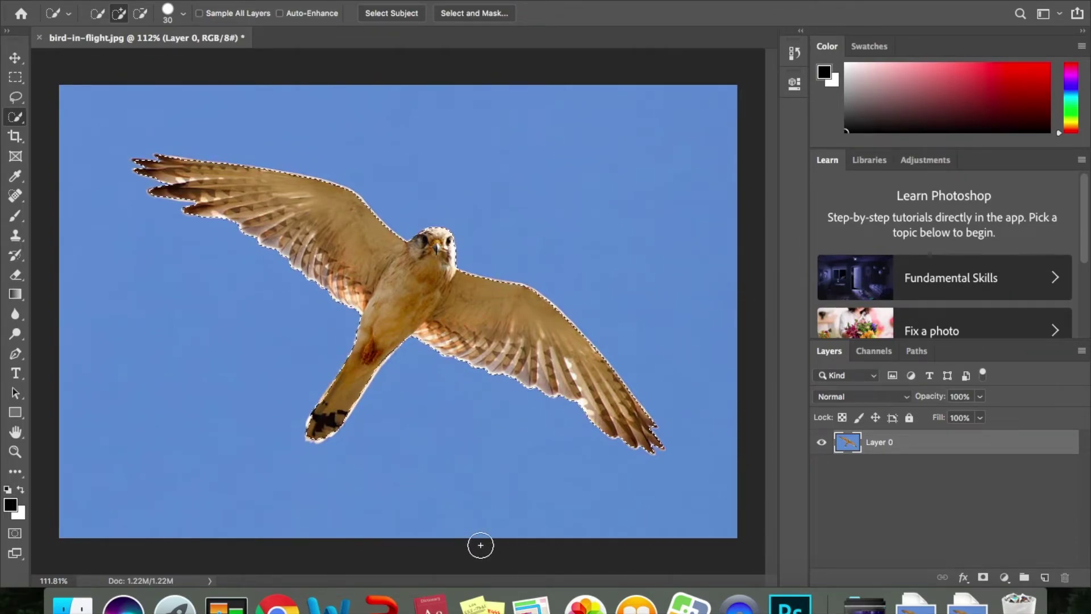
# Step: Copy the selected bird to a new layer and hide Layer 0
pyautogui.rightClick(400, 266)
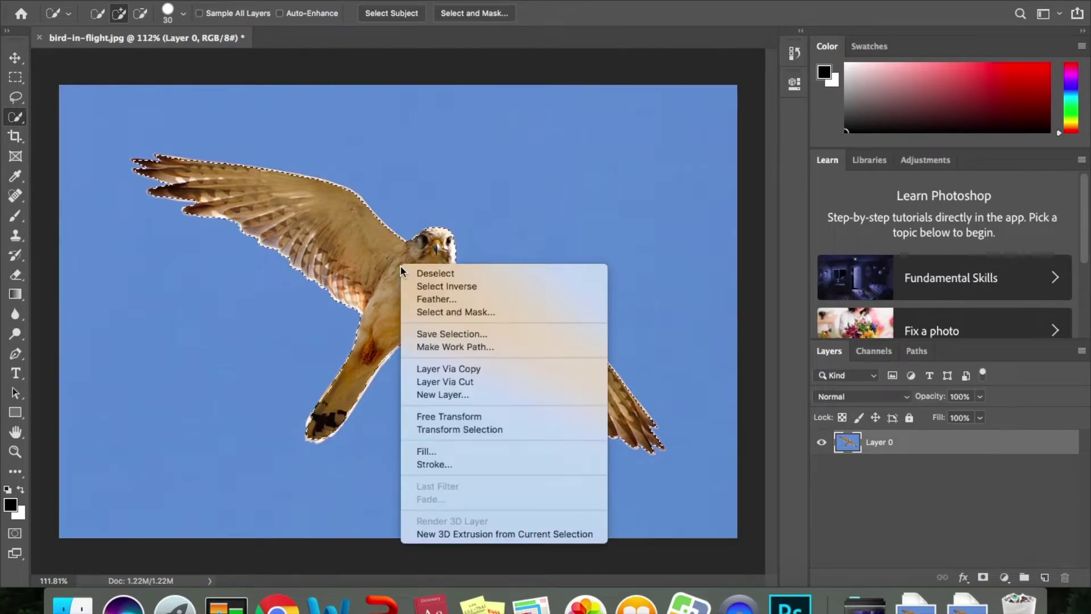
pyautogui.click(448, 368)
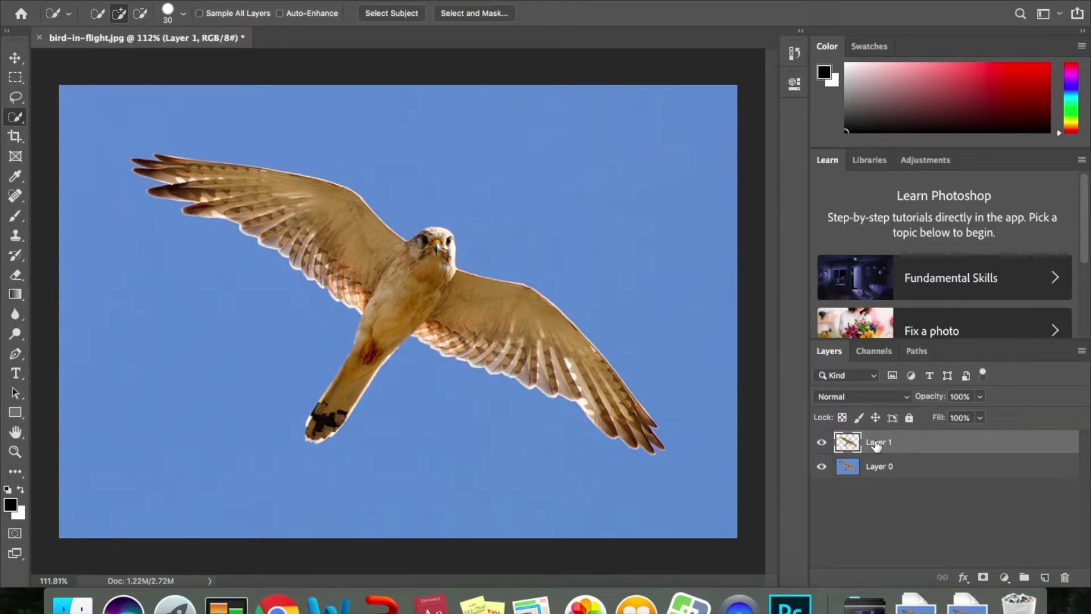
pyautogui.click(822, 467)
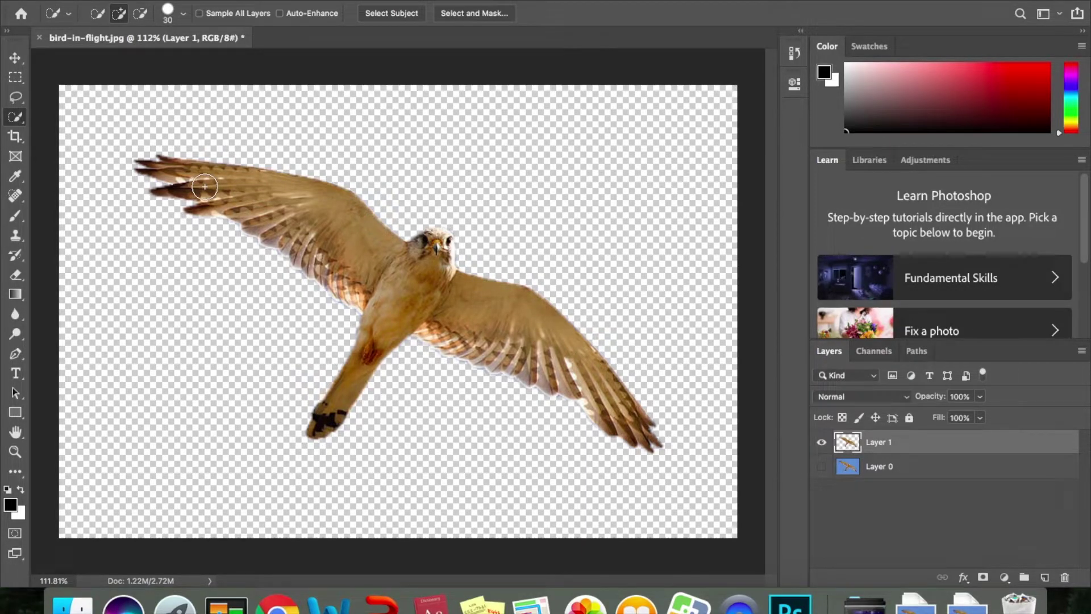
# Step: Transform the cut-out bird: scale it to about 57.5%, rotate it about 49.5° clockwise and move it toward the canvas centre
pyautogui.hotkey('ctrl', 't')
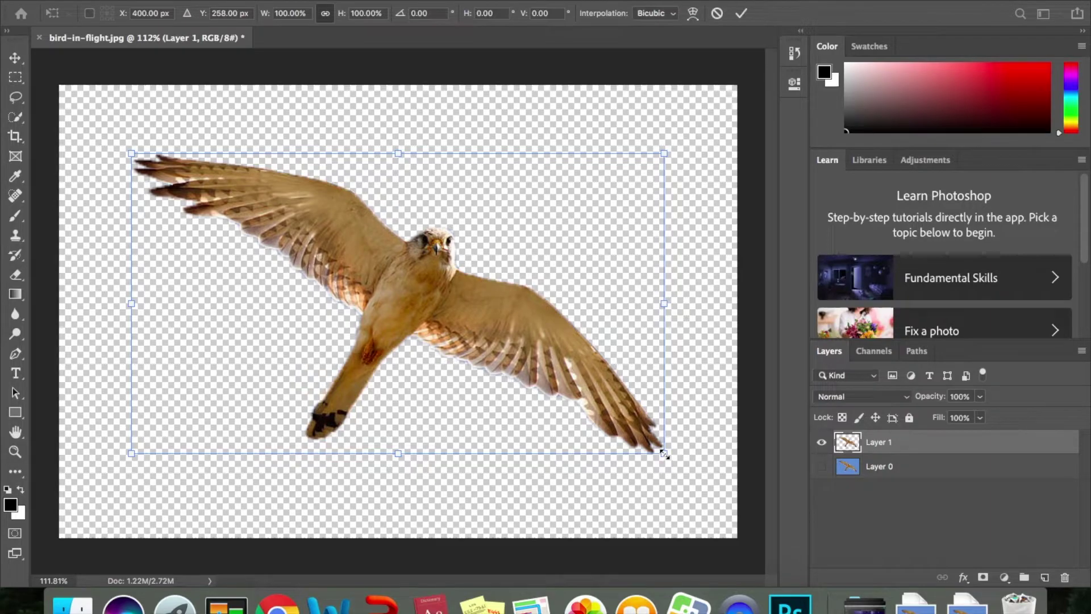
pyautogui.moveTo(664, 455); pyautogui.dragTo(437, 325)
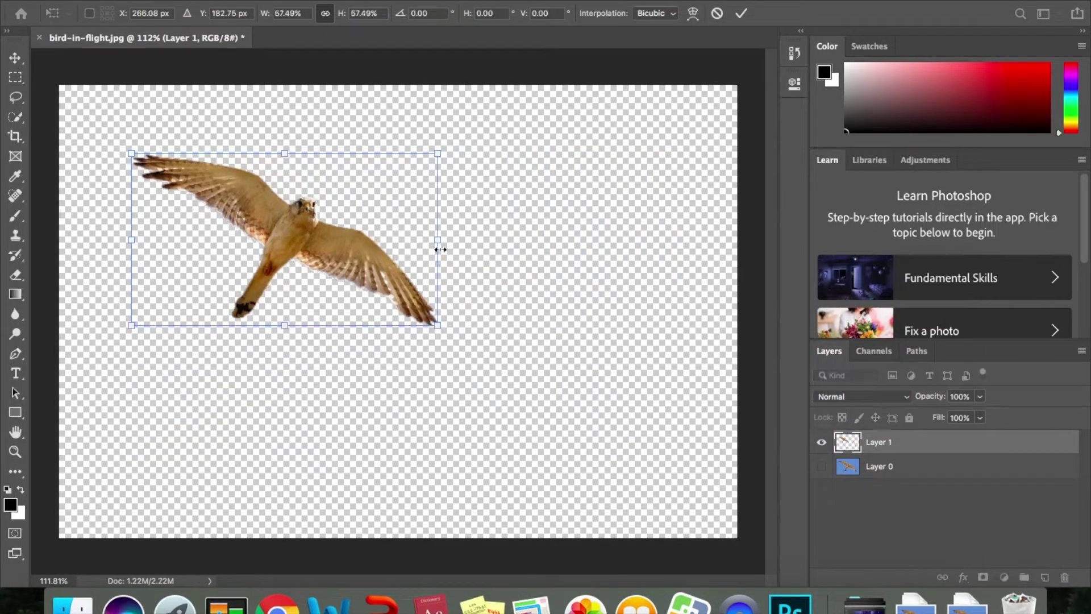
pyautogui.moveTo(444, 143); pyautogui.dragTo(424, 287)
pyautogui.moveTo(311, 250); pyautogui.dragTo(386, 293)
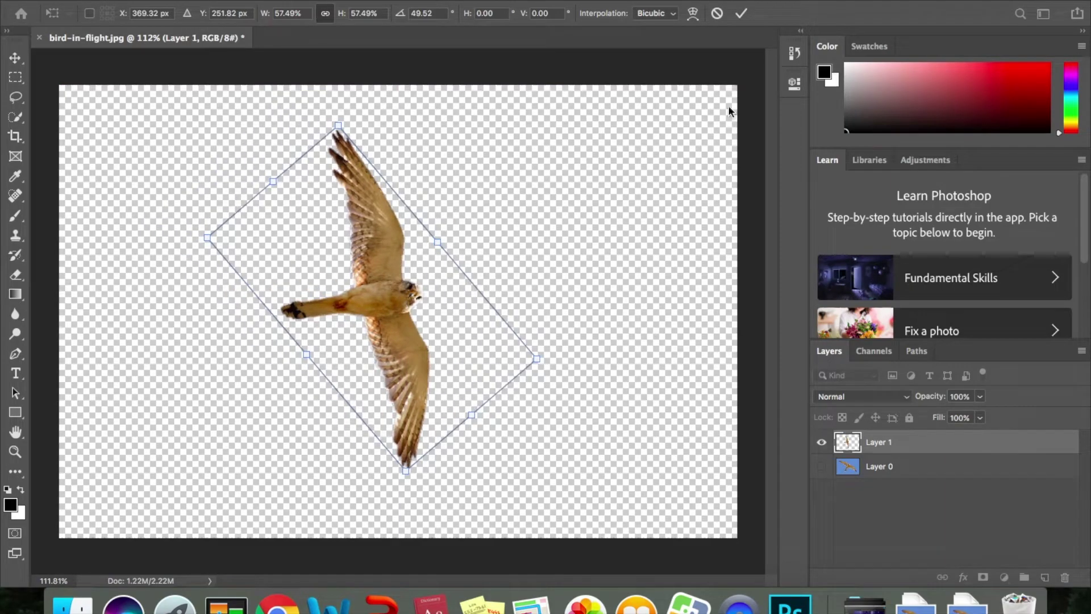
pyautogui.click(741, 13)
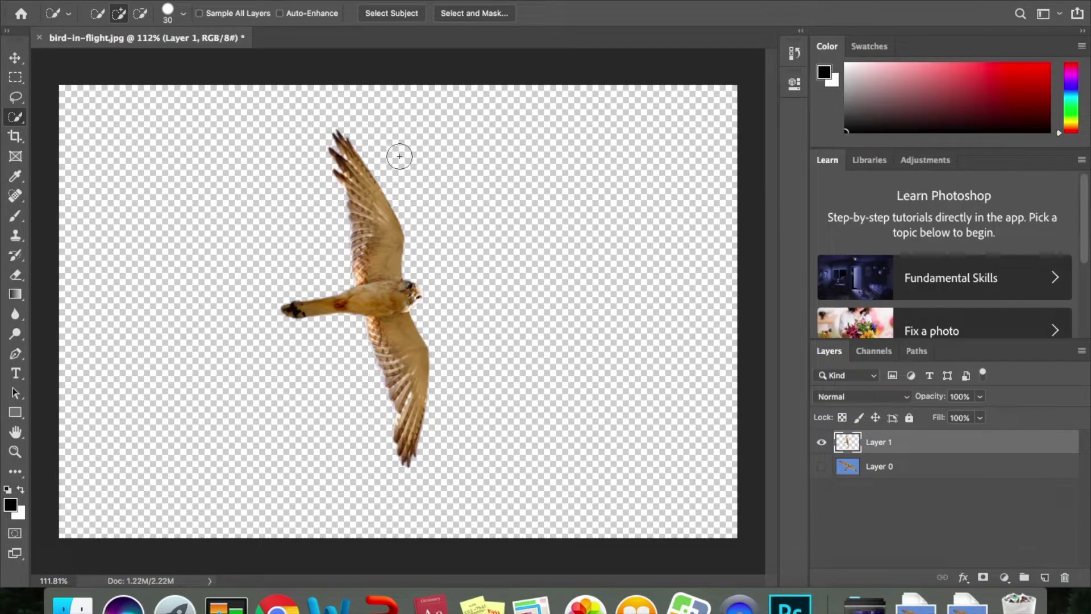
# Step: Undo the bird's transform, layer copy and selection, back to the single original Layer 0
pyautogui.press('super+z')
pyautogui.press('super+z')
pyautogui.press('super+z')
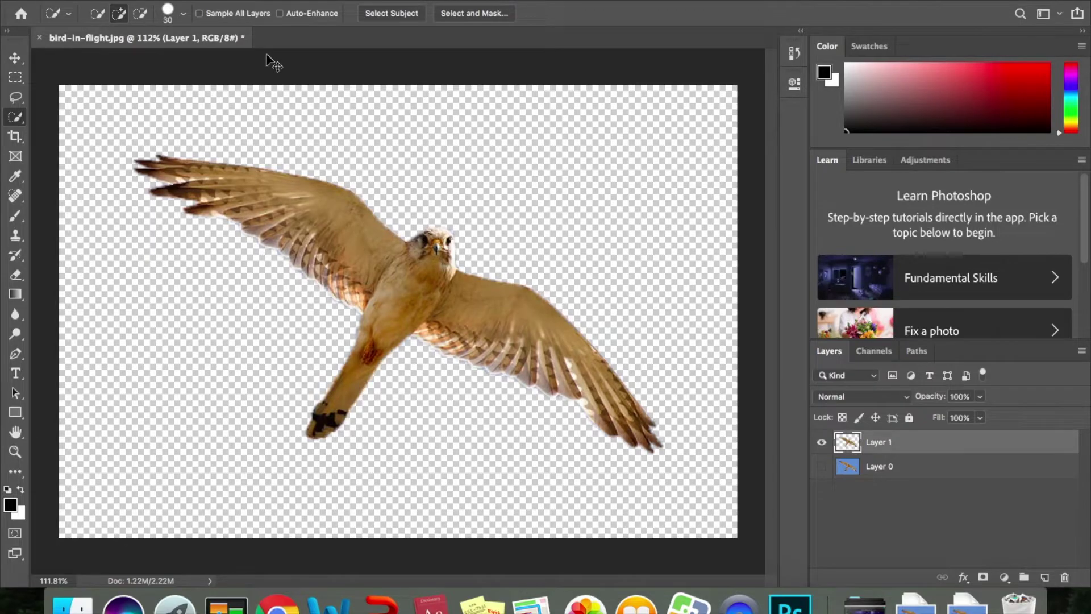
pyautogui.press('super+z')
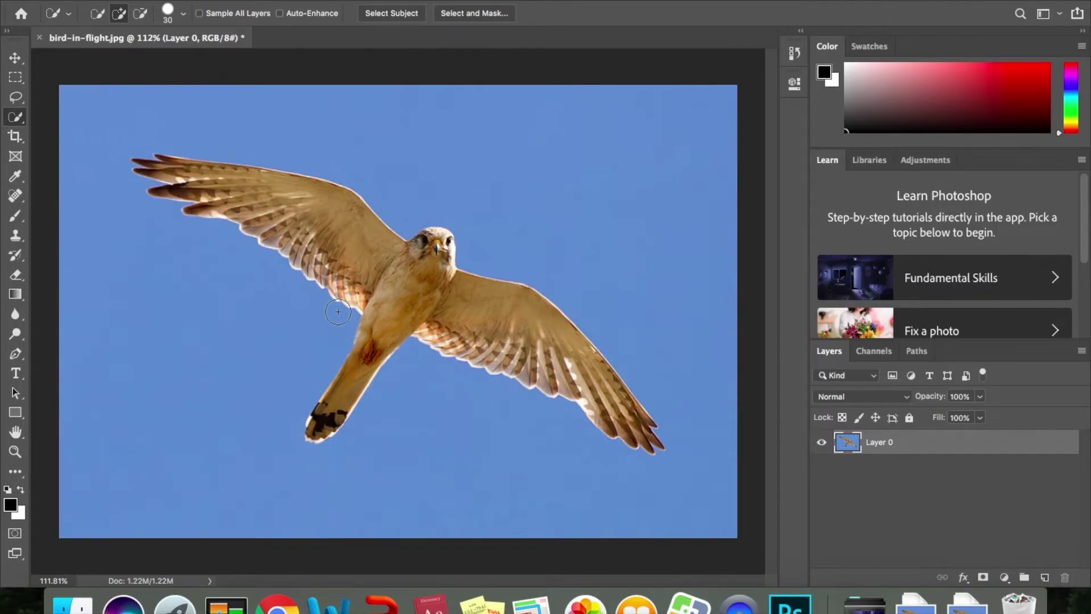
# Step: Switch to Chrome and save the blue van photo from the Photoshop Quest #1 page as van in Downloads
pyautogui.click(287, 607)
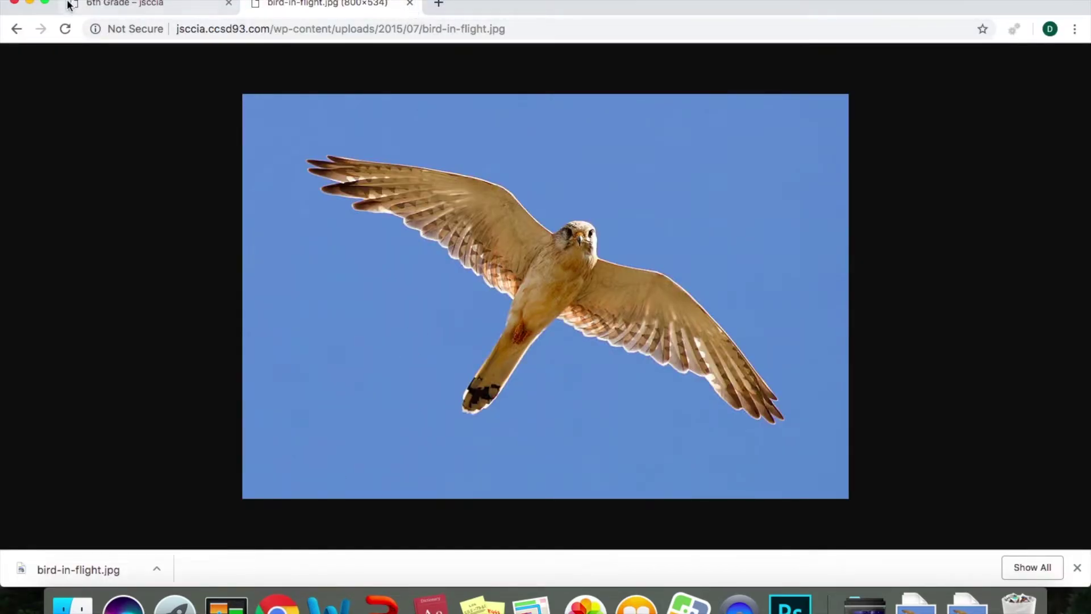
pyautogui.click(18, 29)
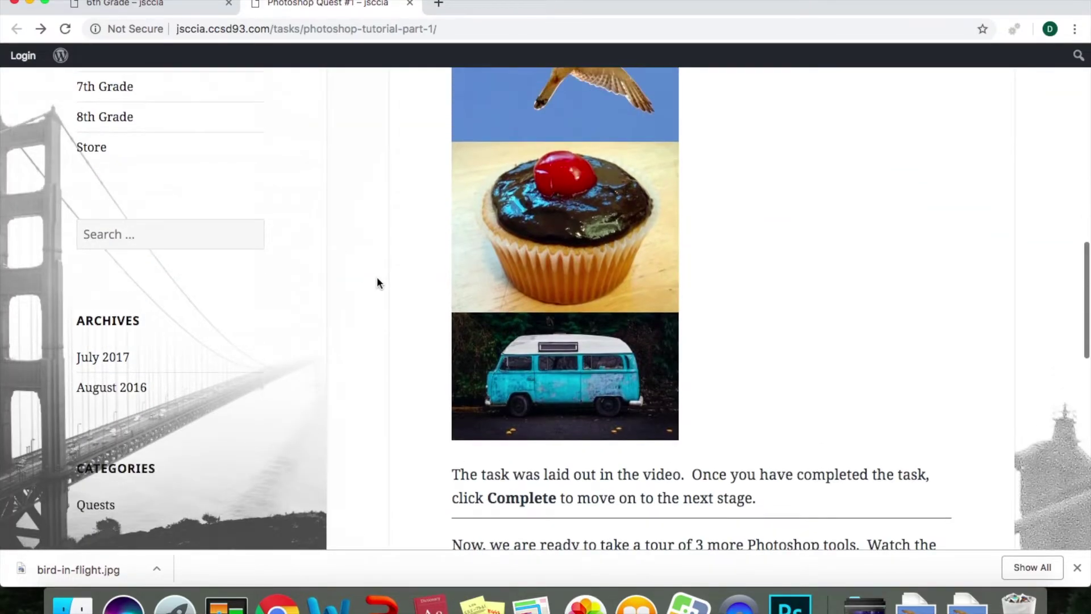
pyautogui.click(551, 375)
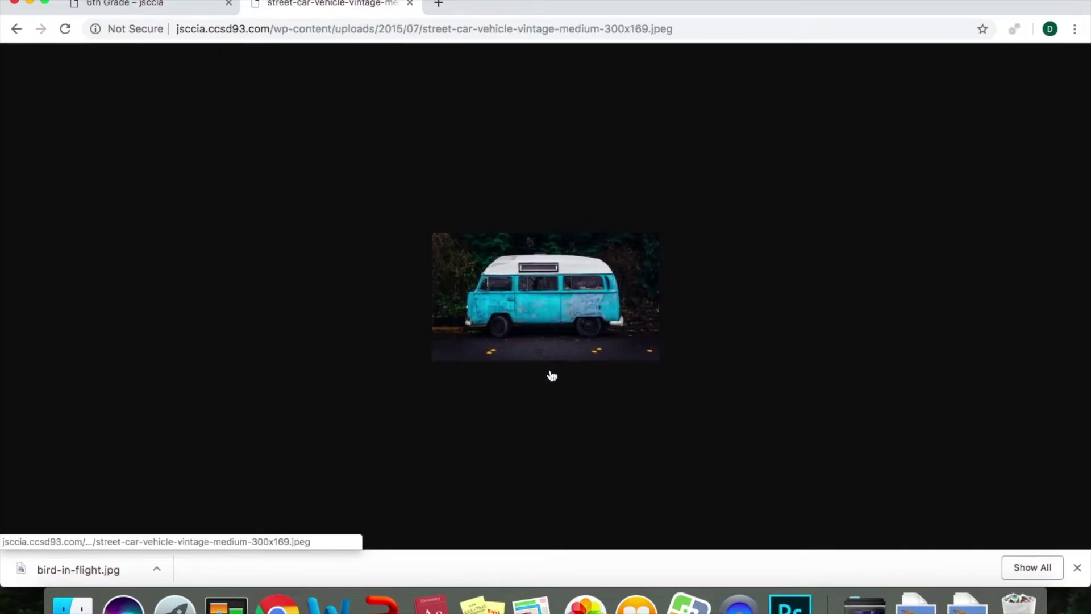
pyautogui.rightClick(557, 320)
pyautogui.click(575, 339)
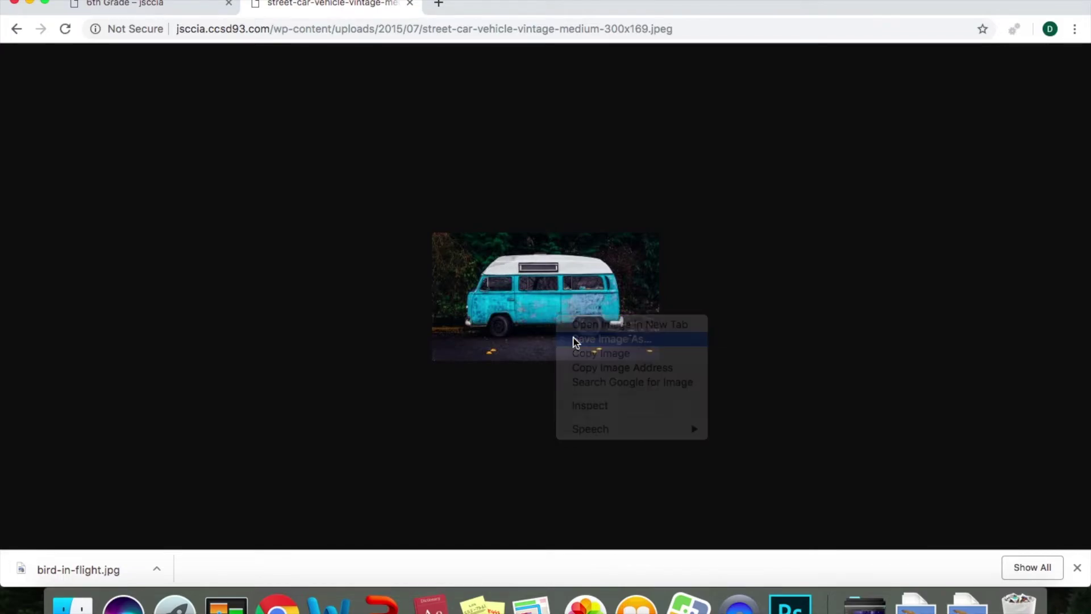
pyautogui.write('van')
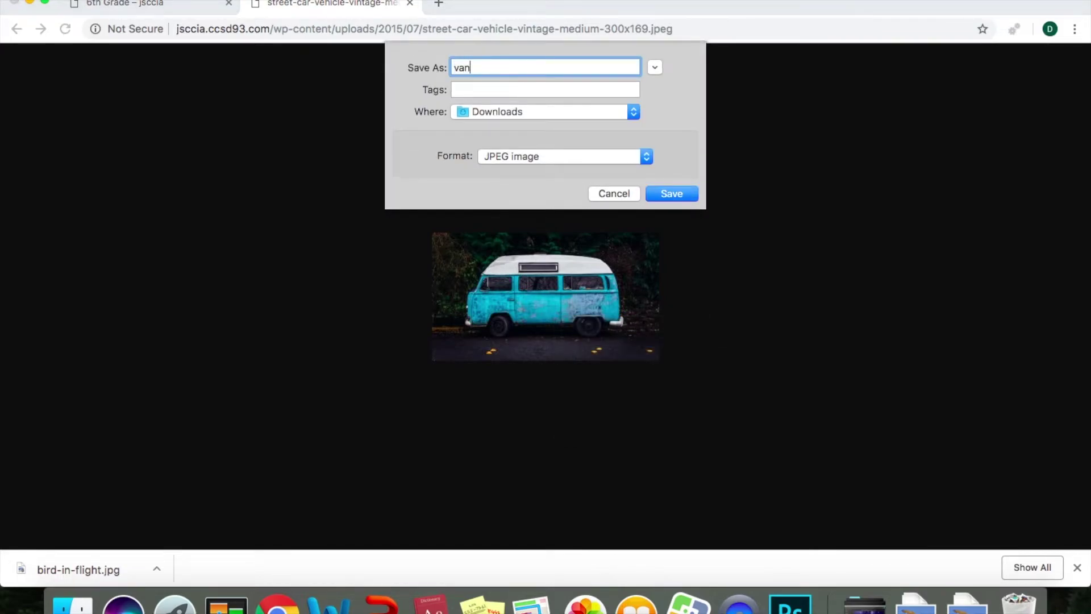
pyautogui.press('Return')
# Step: Switch to Photoshop and open van.jpeg from the Downloads folder
pyautogui.click(790, 603)
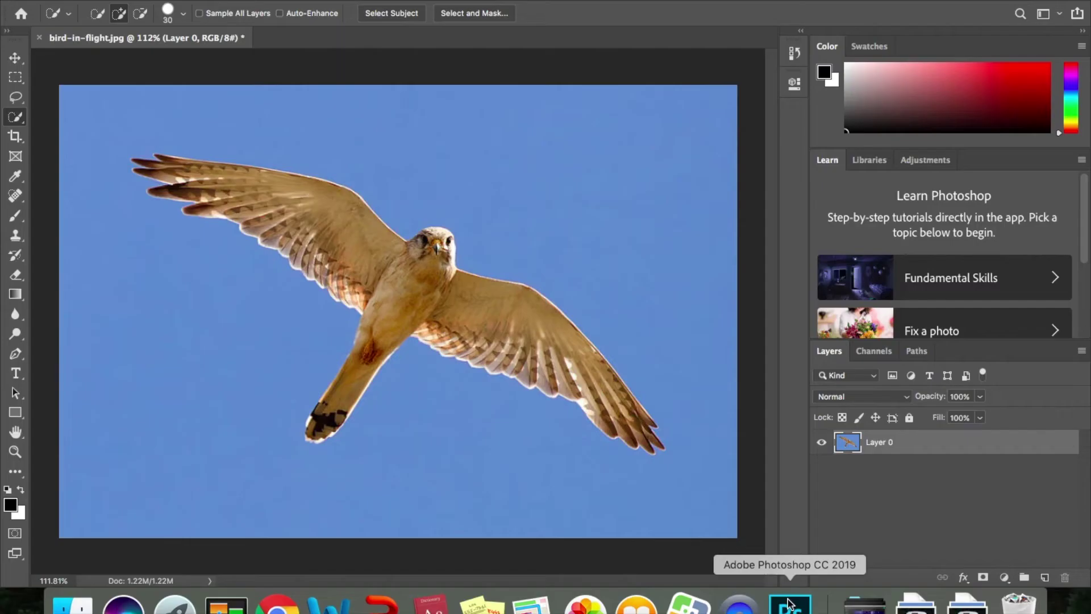
pyautogui.click(132, 0)
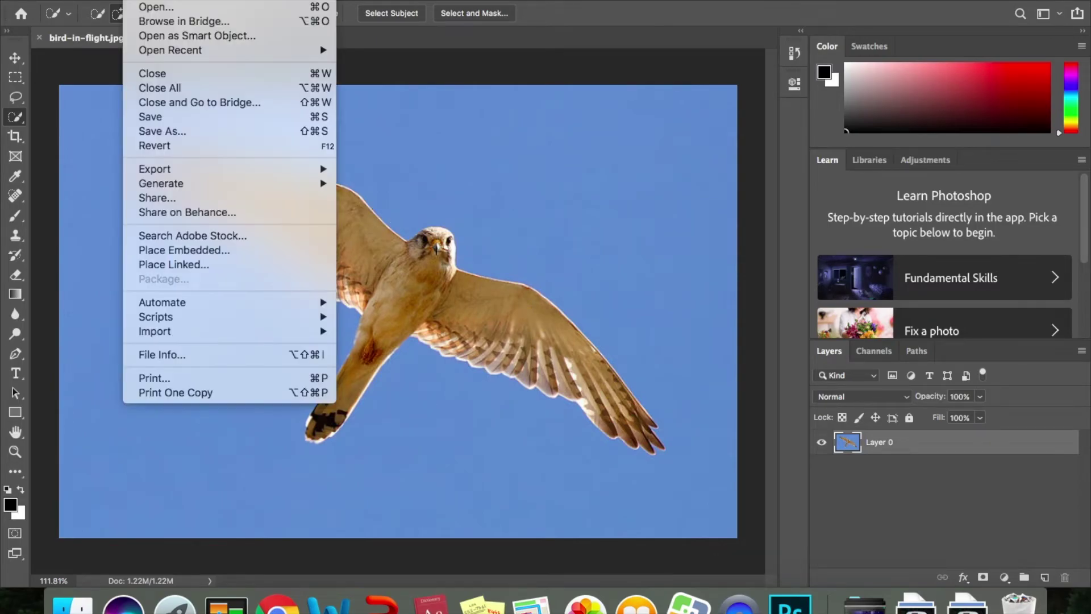
pyautogui.click(142, 6)
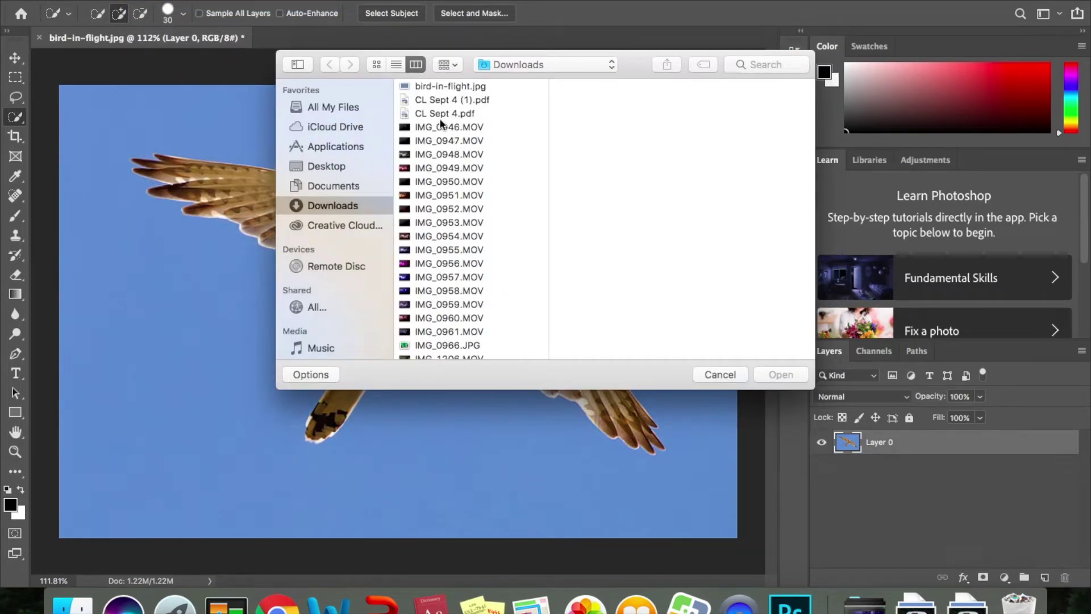
pyautogui.scroll(-4, 438, 277)
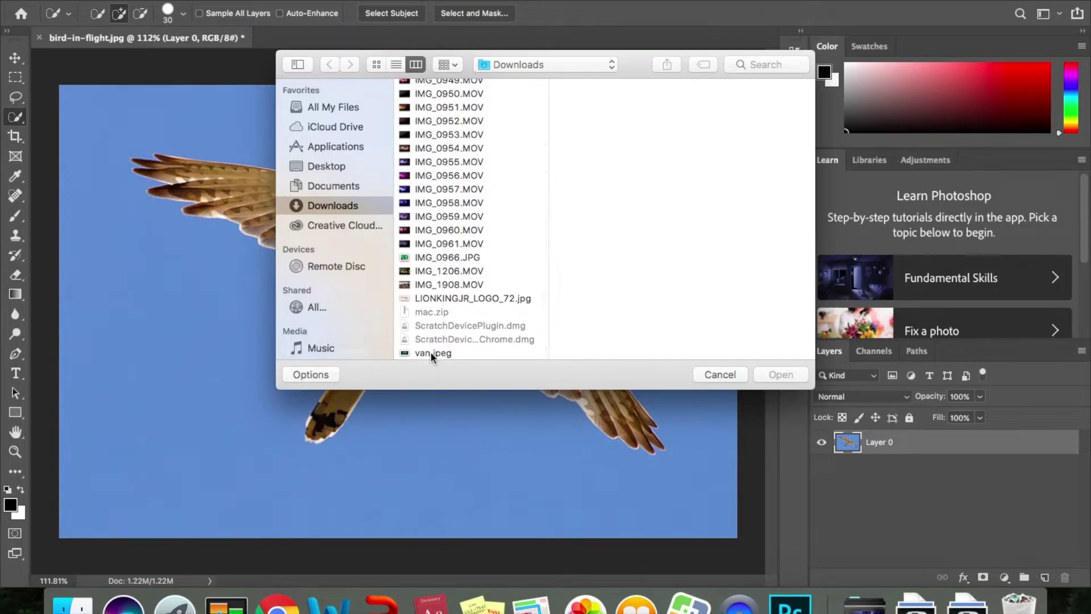
pyautogui.click(431, 352)
pyautogui.click(778, 374)
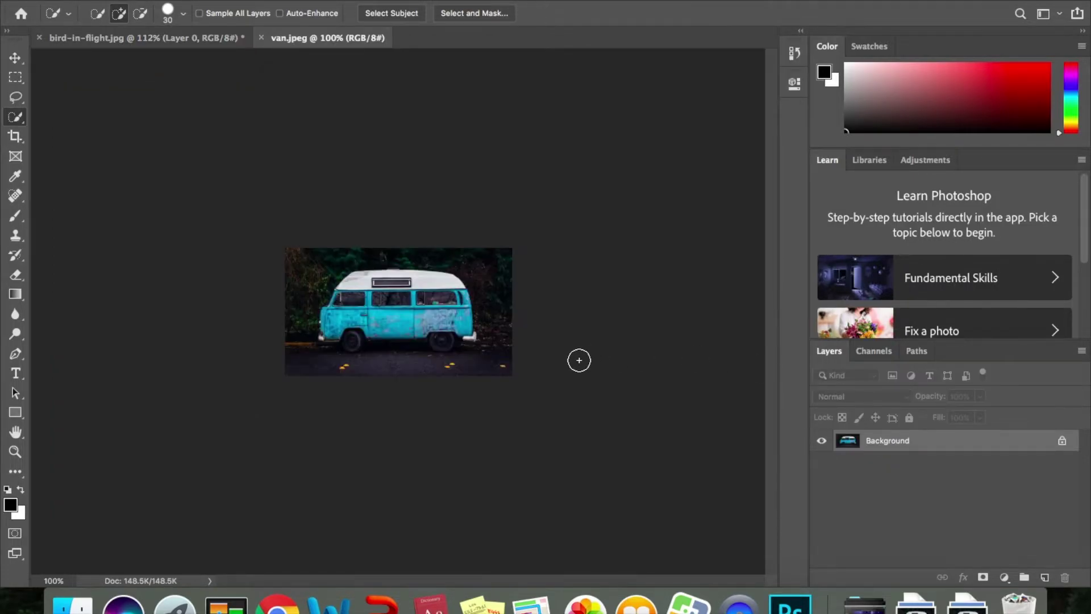
# Step: Trace the whole van outline, wheels and bumpers included, with the Magnetic Lasso tool, removing stray anchors and closing it into a selection
pyautogui.scroll(6, 400, 303)
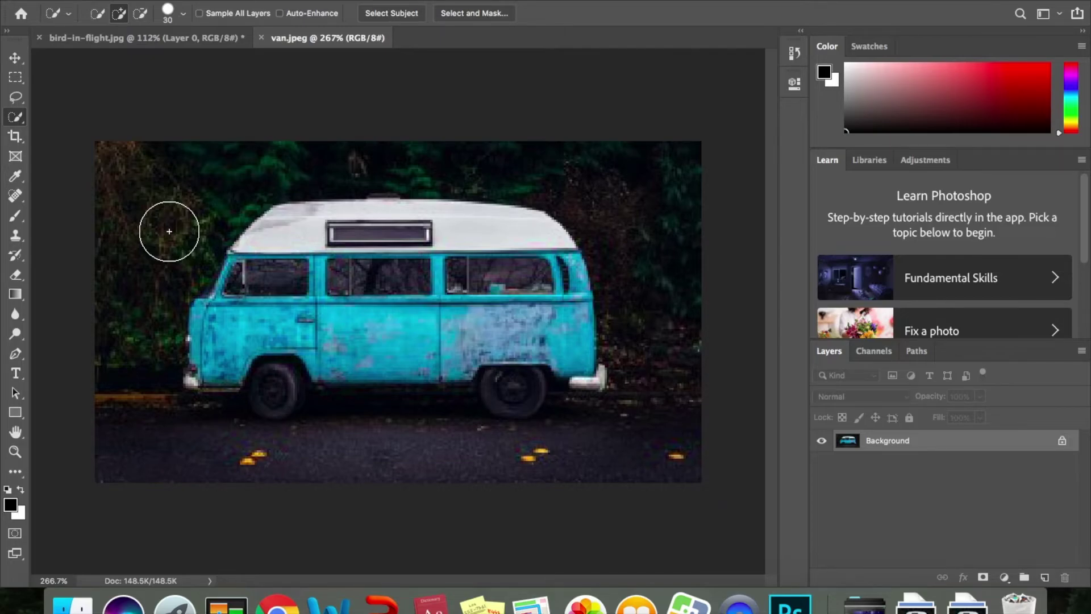
pyautogui.click(17, 104)
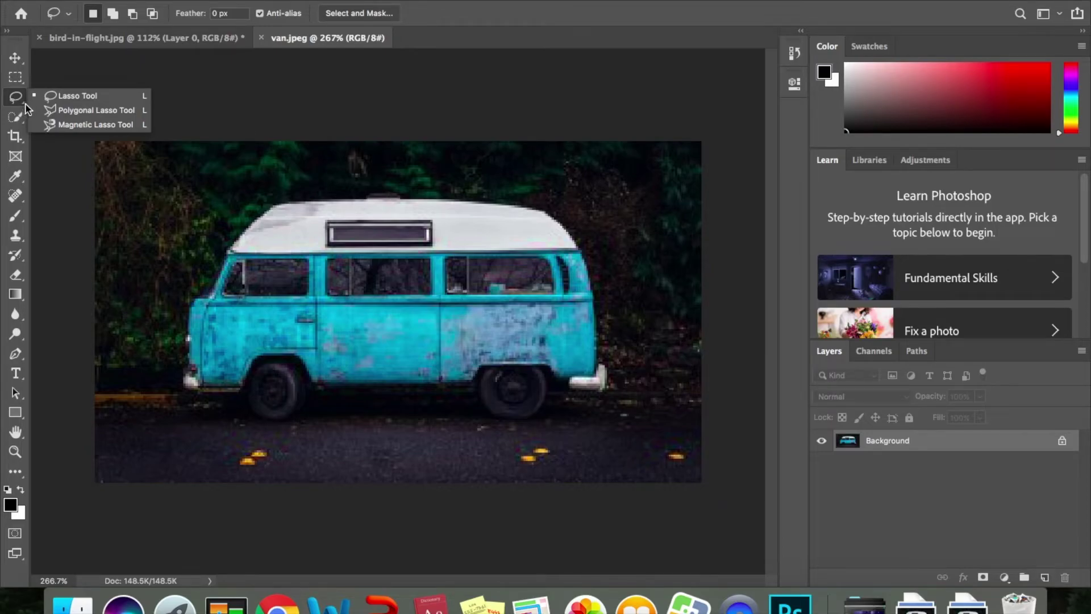
pyautogui.click(67, 125)
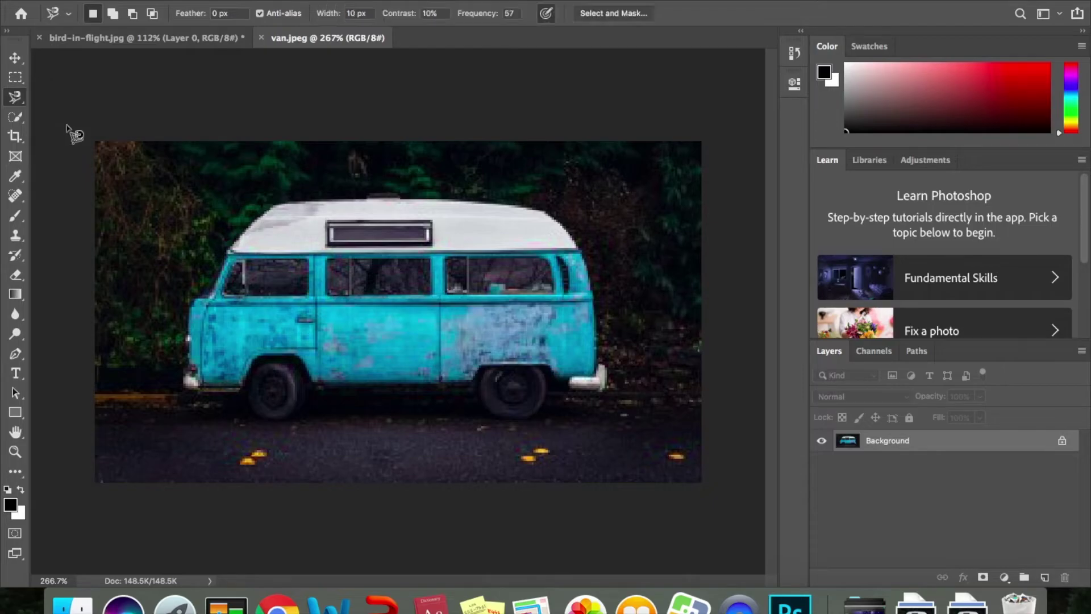
pyautogui.click(224, 249)
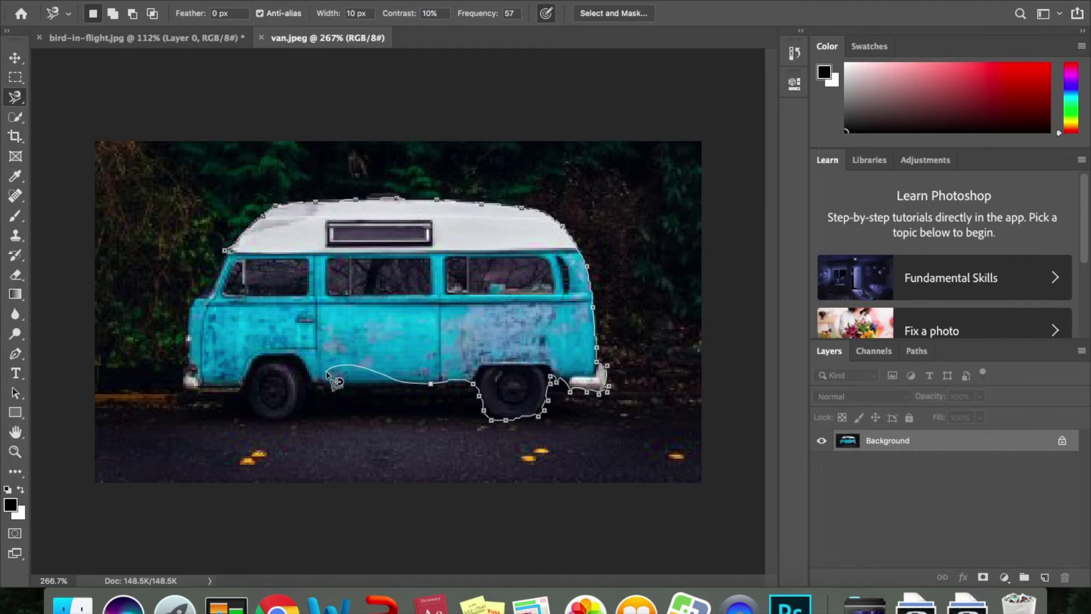
pyautogui.press('BackSpace')
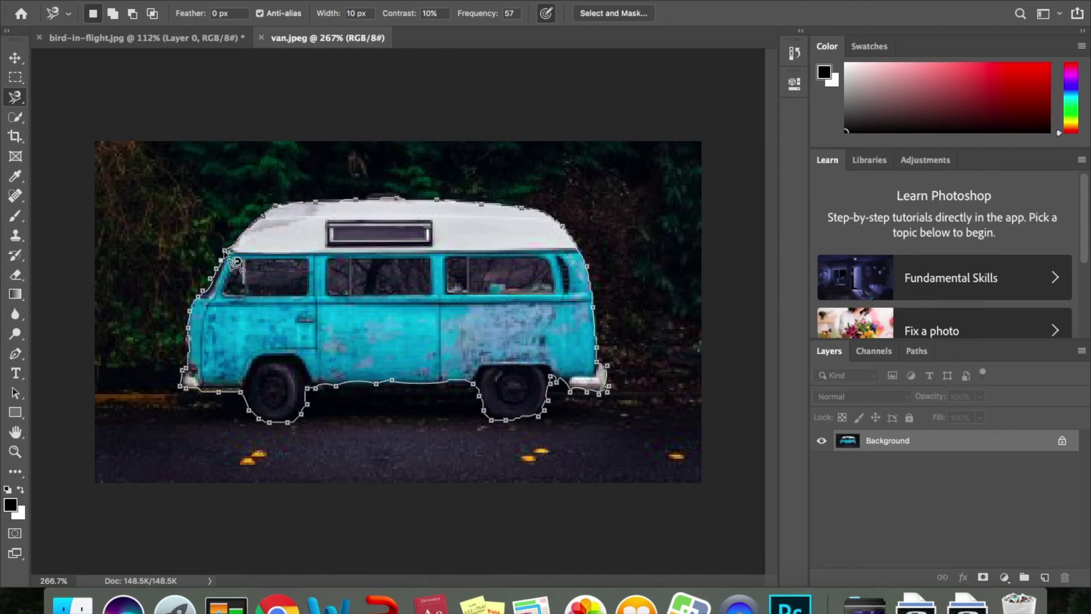
pyautogui.click(234, 262)
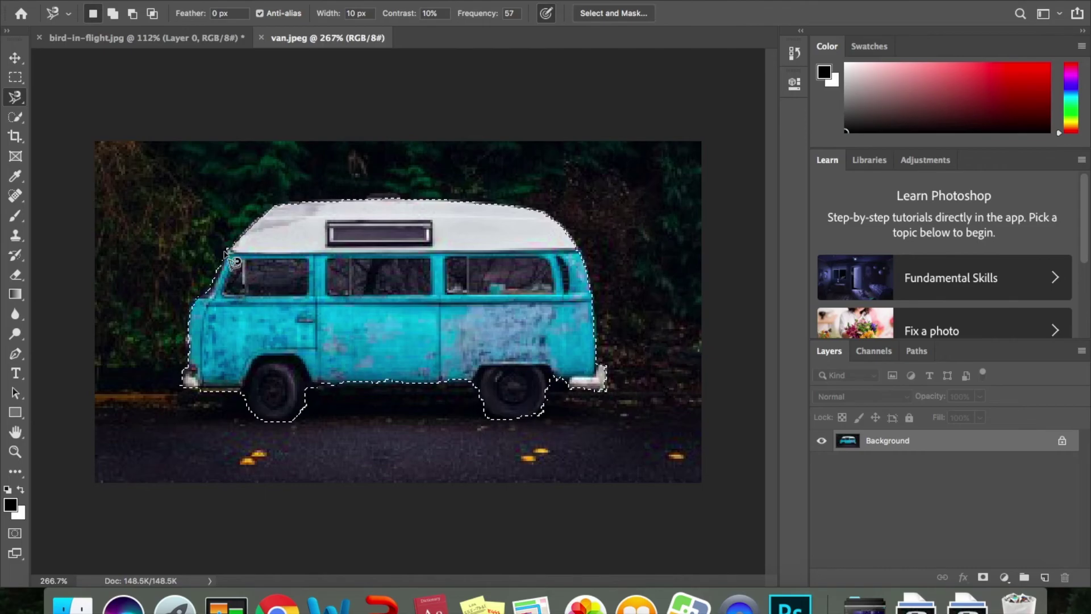
# Step: Copy the selected van to a new layer and hide the Background layer
pyautogui.rightClick(402, 299)
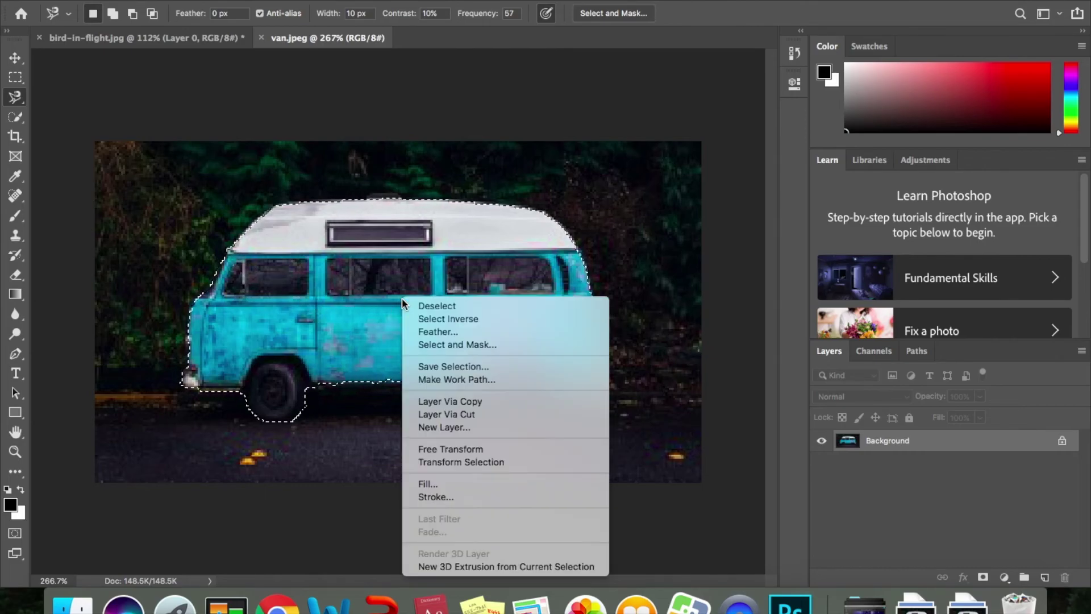
pyautogui.click(443, 401)
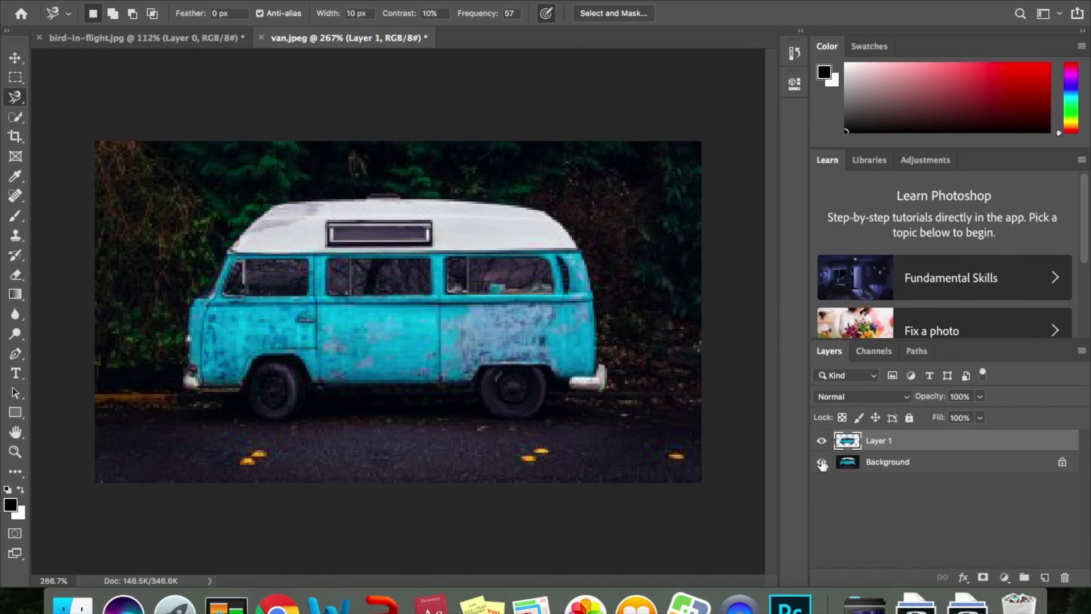
pyautogui.click(822, 462)
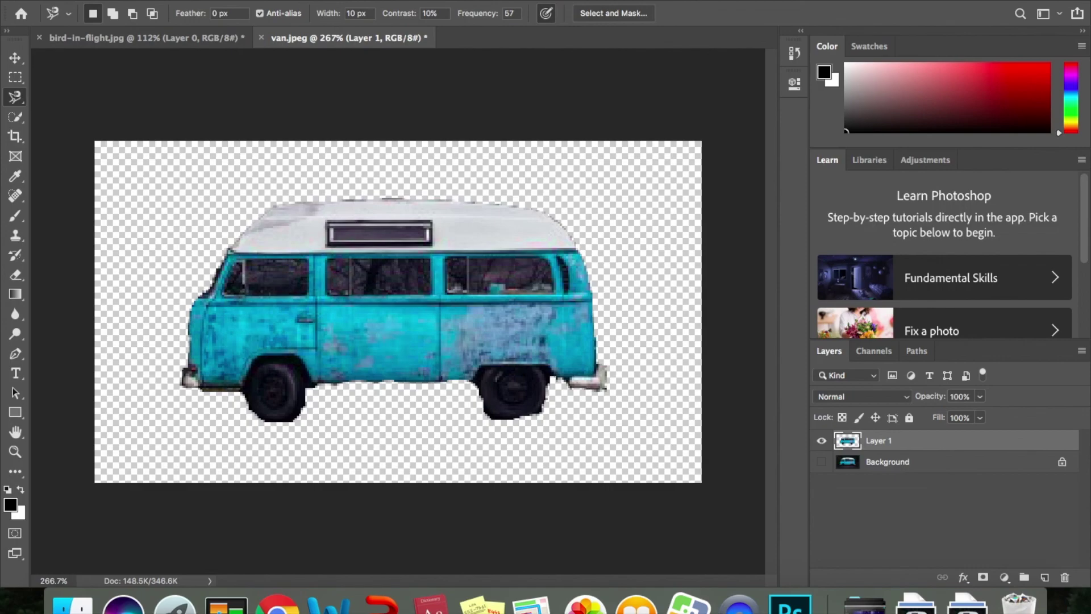
# Step: Save the van document
pyautogui.click(136, 0)
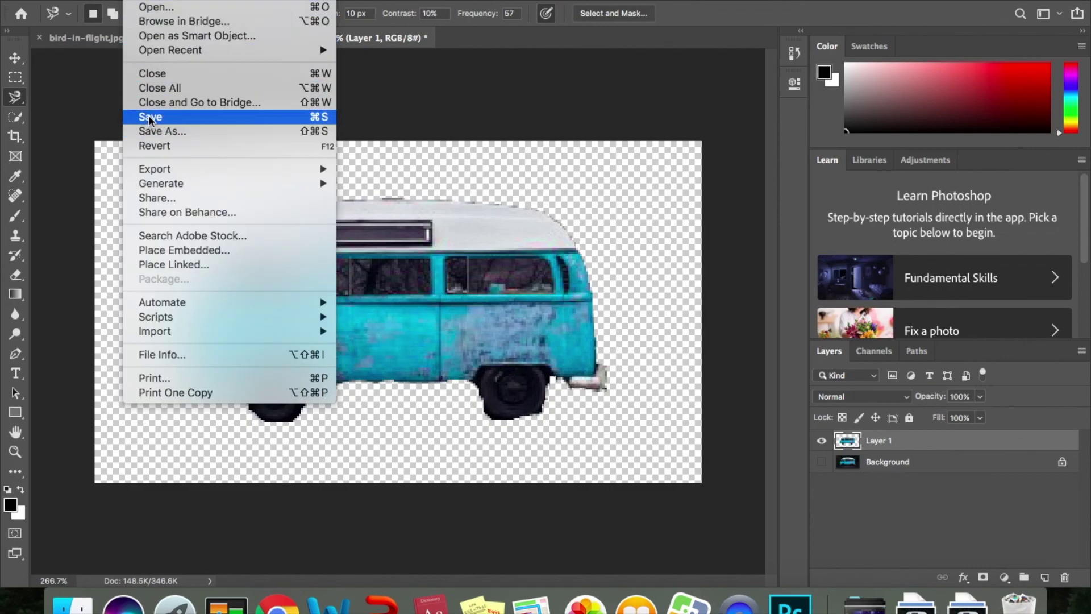